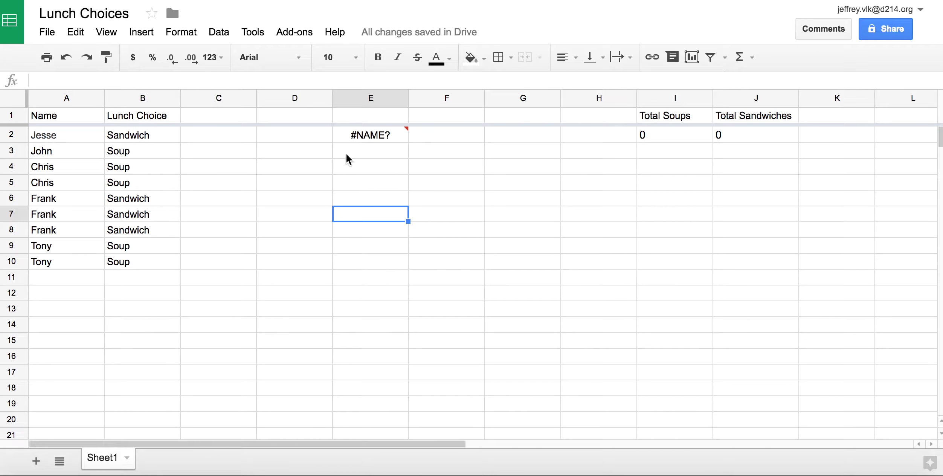
- Complete E2's formula as =UNIQUE(A:B) to list the distinct name and lunch-choice pairs
{"action": "double_click", "coordinate": [365, 132]}
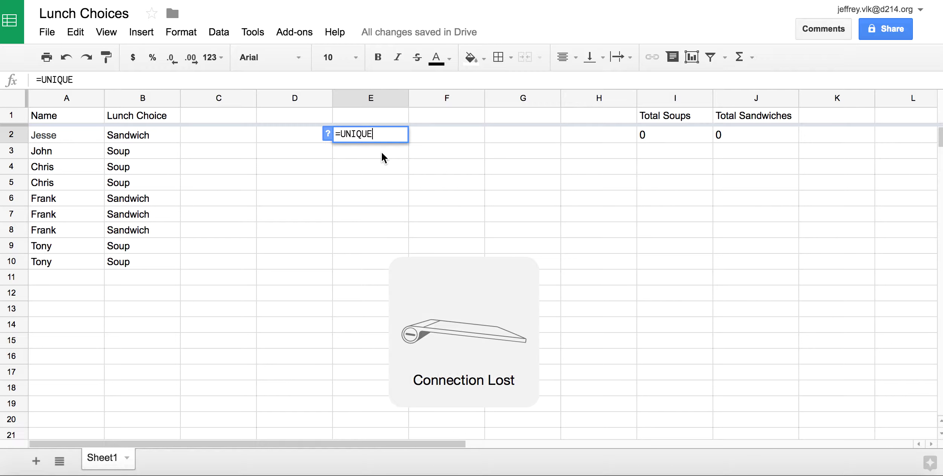
{"action": "type", "text": "("}
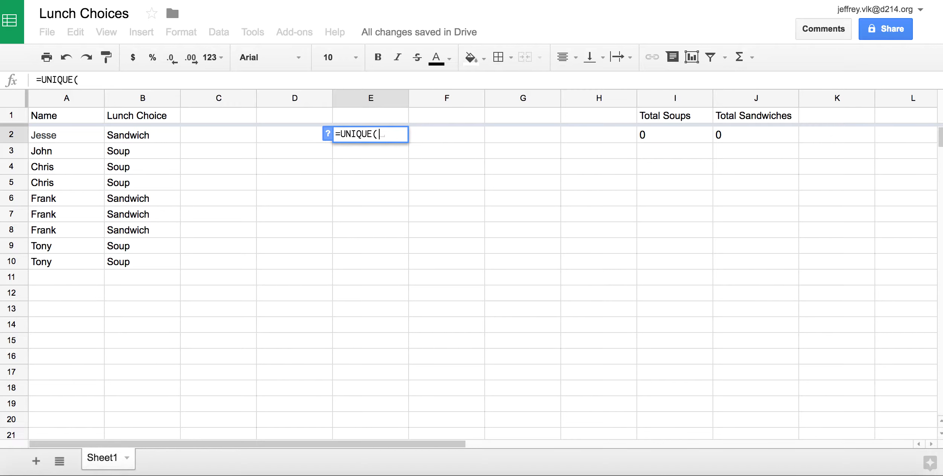
{"action": "type", "text": "a"}
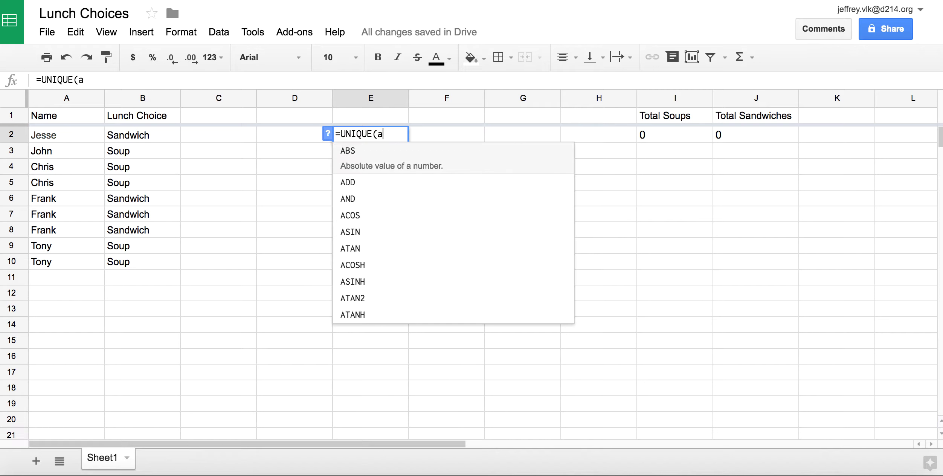
{"action": "type", "text": ":b"}
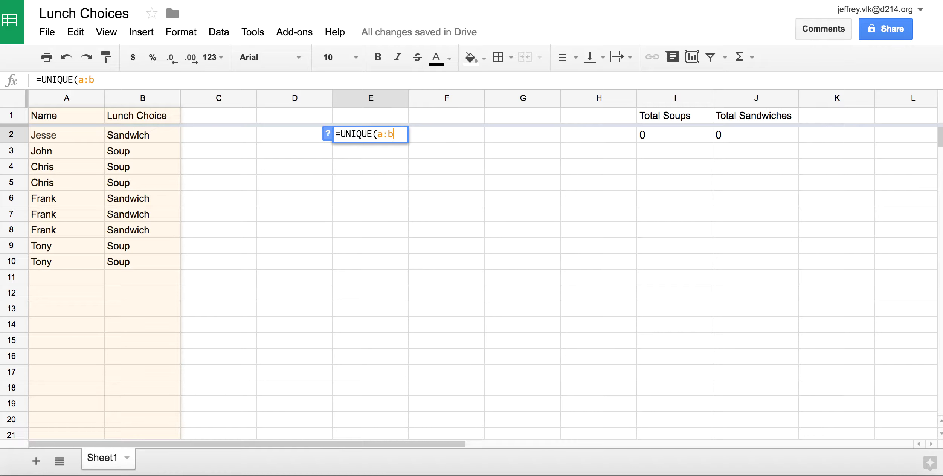
{"action": "key", "text": "Return"}
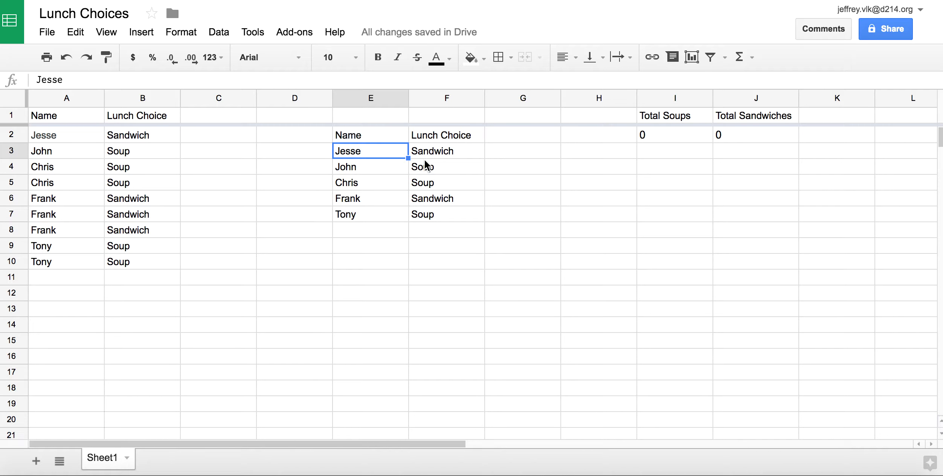
- Change the Total Soups COUNTIF range in I2 from F7:F to E:F
{"action": "left_click", "coordinate": [671, 135]}
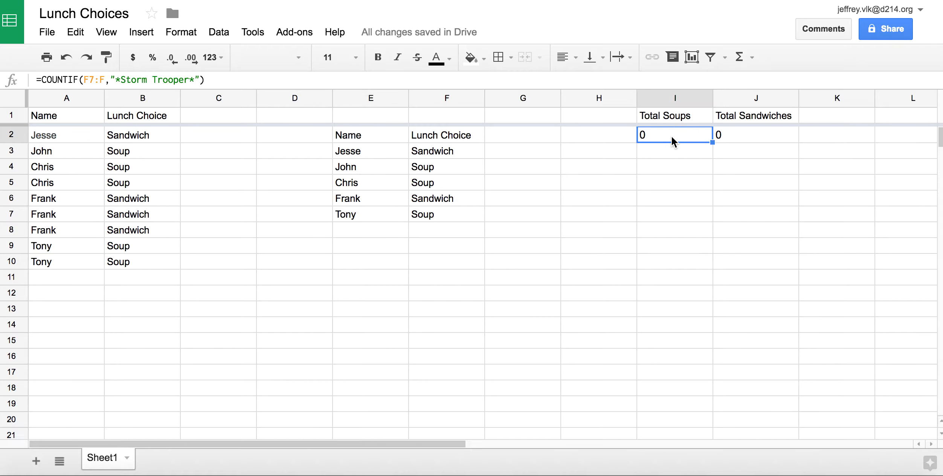
{"action": "key", "text": "Return"}
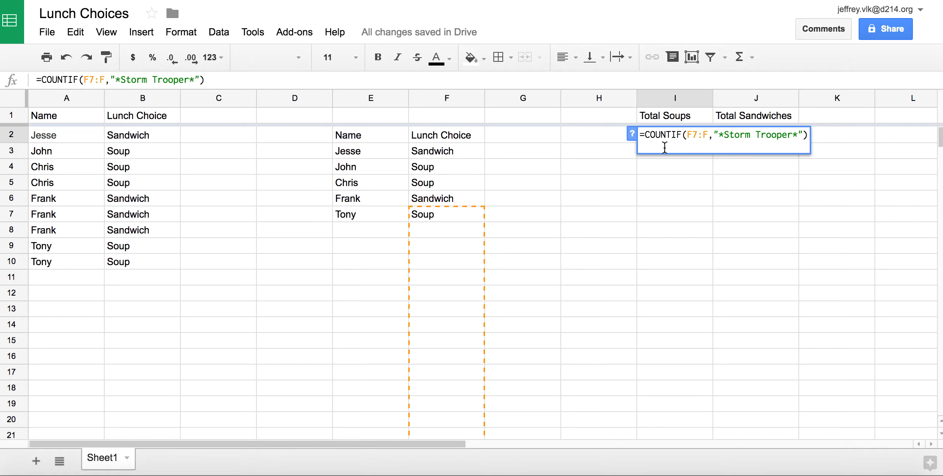
{"action": "left_click", "coordinate": [708, 134]}
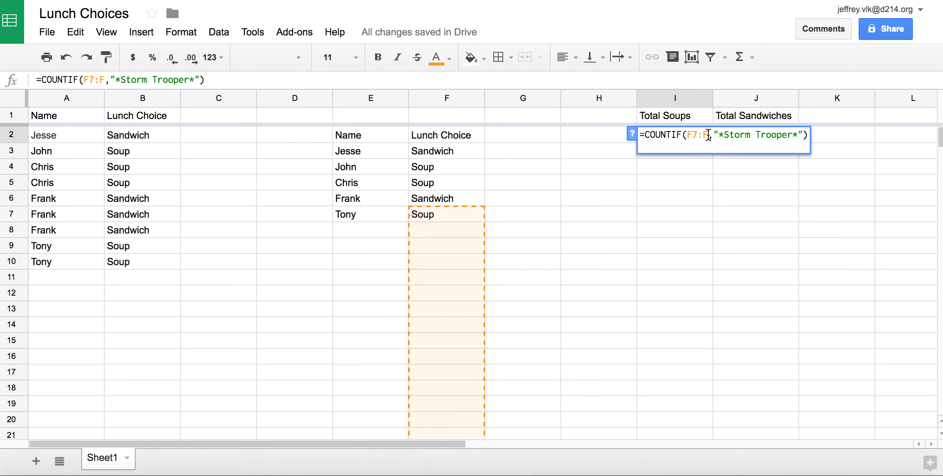
{"action": "key", "text": "BackSpace"}
{"action": "key", "text": "BackSpace"}
{"action": "key", "text": "BackSpace"}
{"action": "key", "text": "BackSpace"}
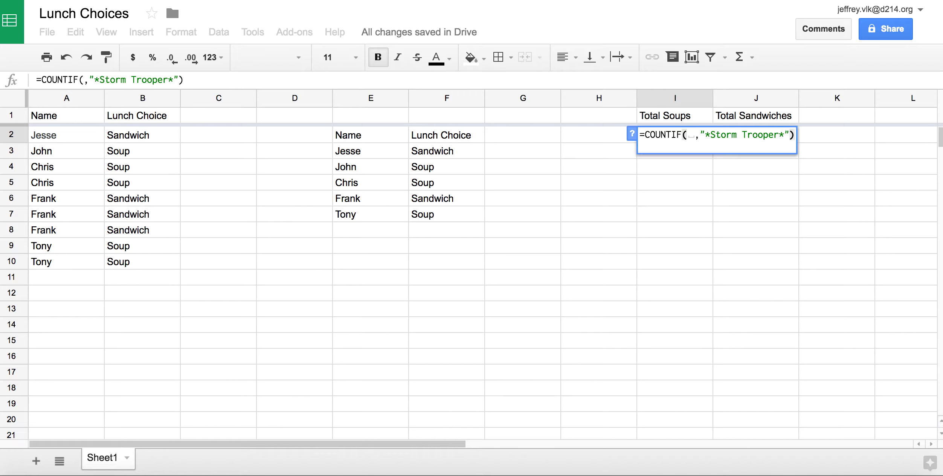
{"action": "left_click", "coordinate": [689, 135]}
{"action": "type", "text": "e"}
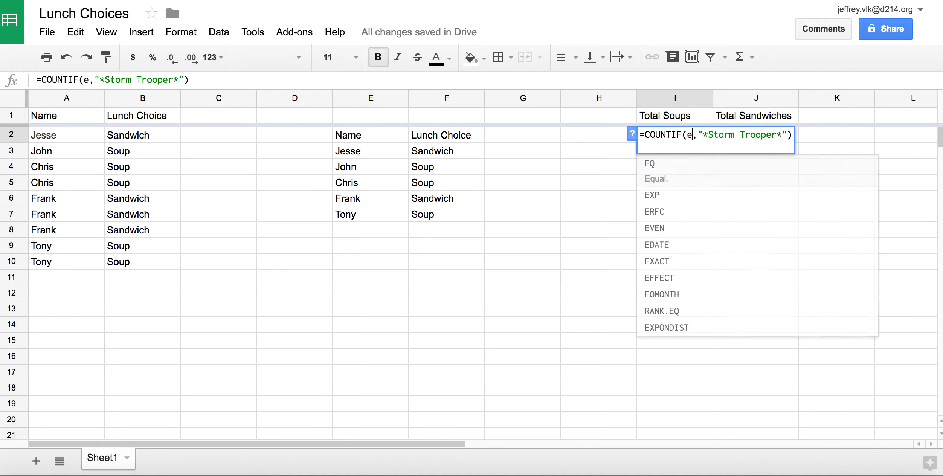
{"action": "type", "text": ":f"}
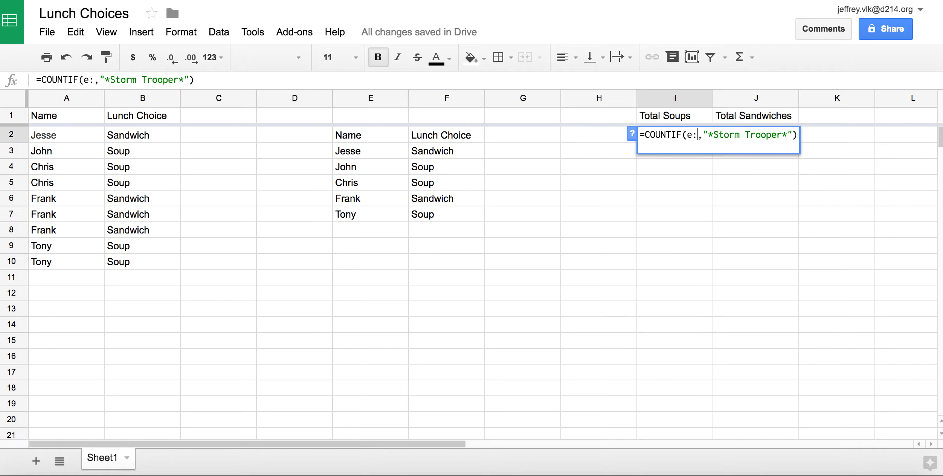
- Replace I2's Trooper criterion with "*Soup*" so Total Soups shows 3
{"action": "left_click", "coordinate": [788, 136]}
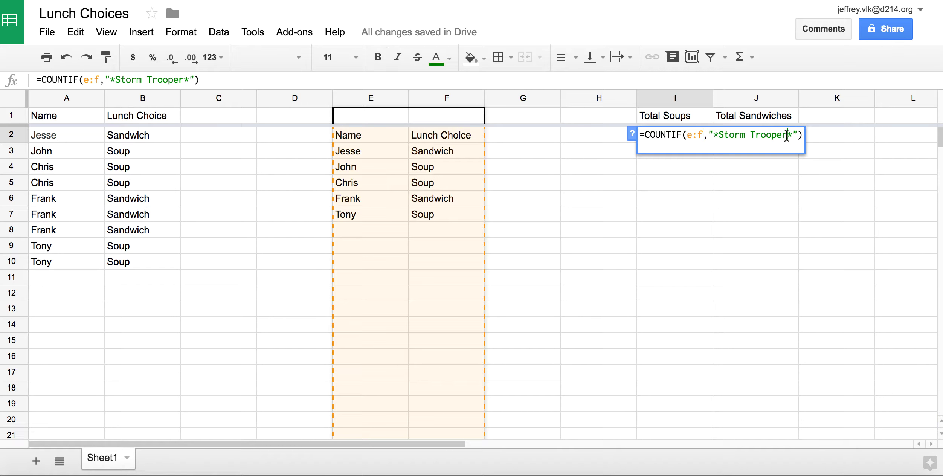
{"action": "key", "text": "BackSpace"}
{"action": "key", "text": "BackSpace"}
{"action": "key", "text": "BackSpace"}
{"action": "key", "text": "BackSpace"}
{"action": "key", "text": "BackSpace"}
{"action": "key", "text": "BackSpace"}
{"action": "key", "text": "BackSpace"}
{"action": "key", "text": "BackSpace"}
{"action": "key", "text": "BackSpace"}
{"action": "key", "text": "BackSpace"}
{"action": "key", "text": "BackSpace"}
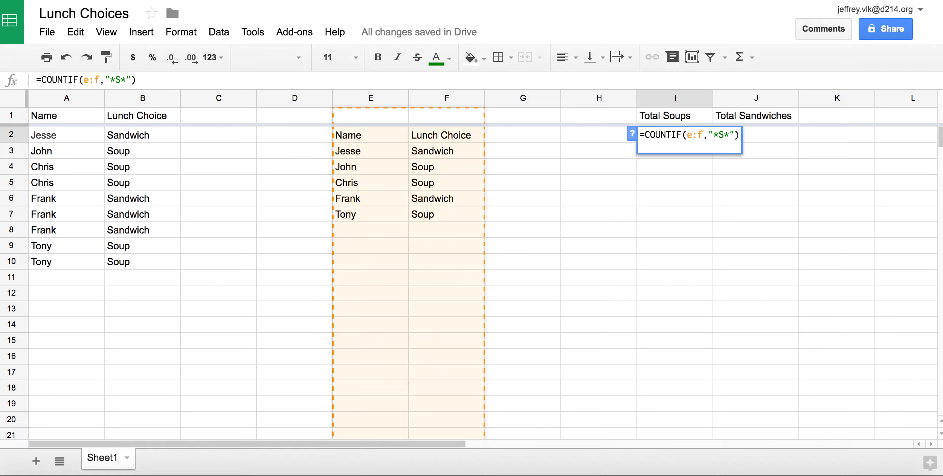
{"action": "type", "text": "oup"}
{"action": "key", "text": "BackSpace"}
{"action": "key", "text": "BackSpace"}
{"action": "key", "text": "BackSpace"}
{"action": "type", "text": "s"}
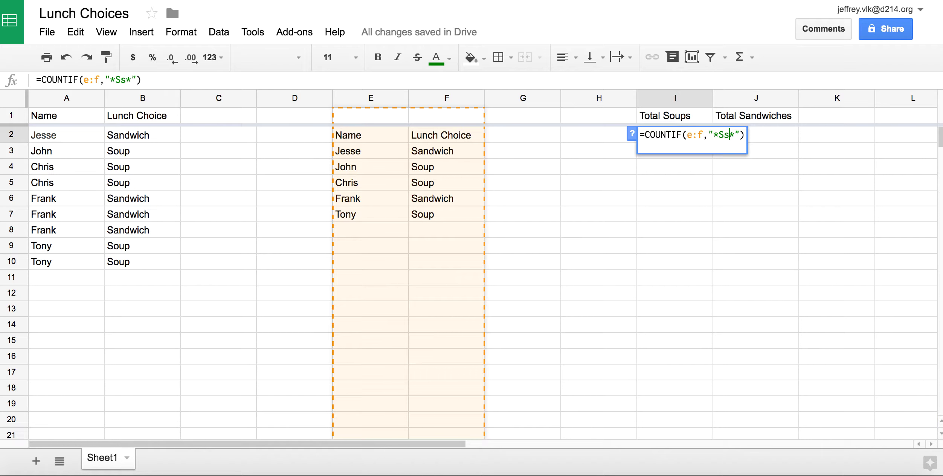
{"action": "key", "text": "BackSpace"}
{"action": "type", "text": "ou"}
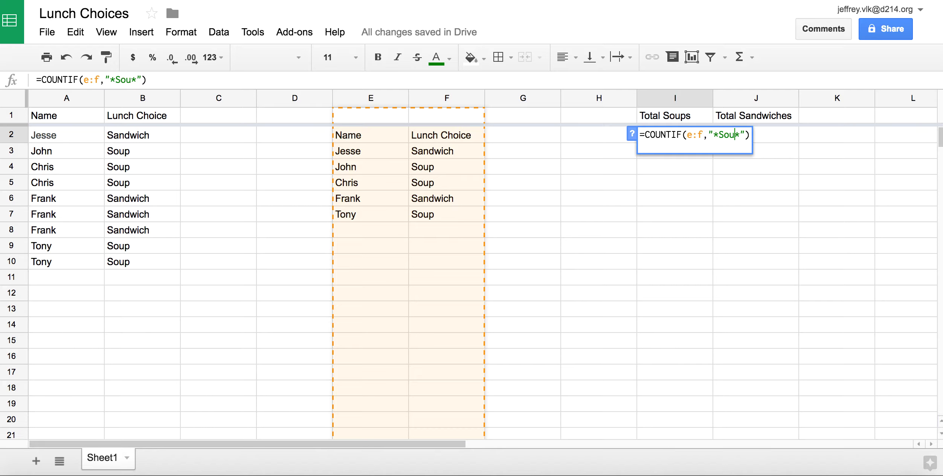
{"action": "type", "text": "p"}
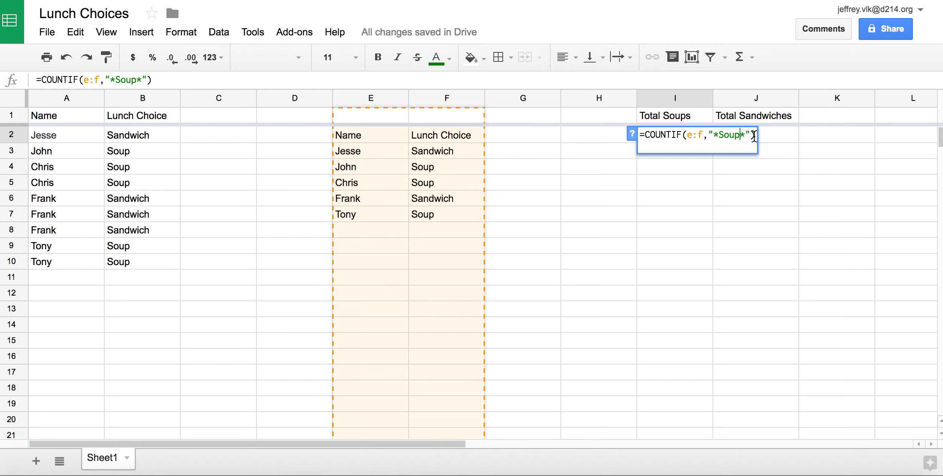
{"action": "key", "text": "Return"}
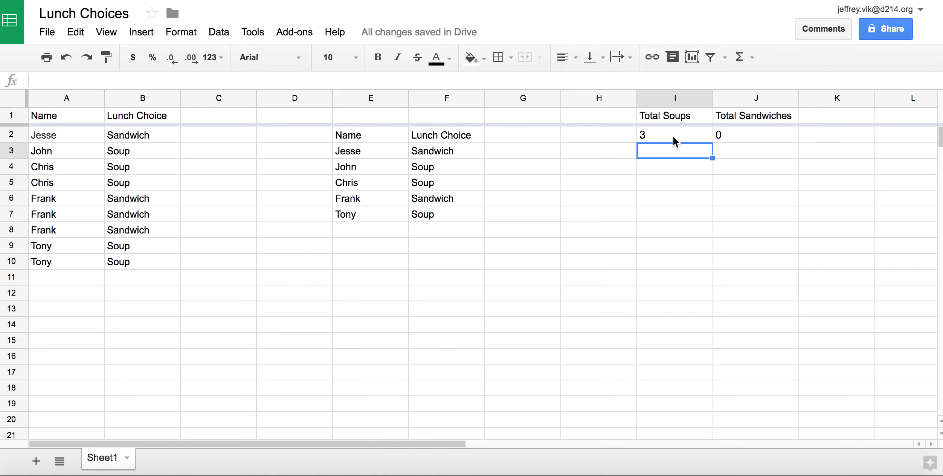
- Rewrite J2 as =COUNTIF(E:F,"*sandwich*") so Total Sandwiches shows 2
{"action": "left_click", "coordinate": [754, 137]}
{"action": "double_click", "coordinate": [754, 136]}
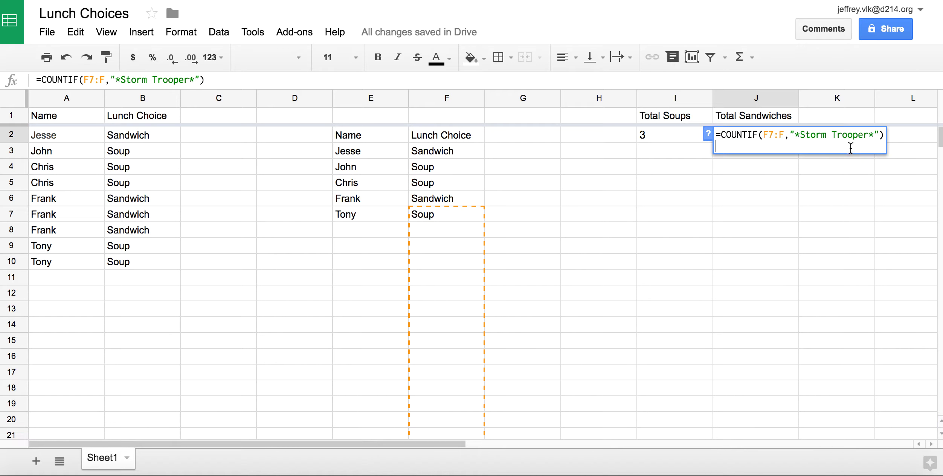
{"action": "left_click", "coordinate": [869, 135]}
{"action": "key", "text": "BackSpace"}
{"action": "key", "text": "BackSpace"}
{"action": "key", "text": "BackSpace"}
{"action": "key", "text": "BackSpace"}
{"action": "key", "text": "BackSpace"}
{"action": "key", "text": "BackSpace"}
{"action": "key", "text": "BackSpace"}
{"action": "key", "text": "BackSpace"}
{"action": "key", "text": "BackSpace"}
{"action": "key", "text": "BackSpace"}
{"action": "key", "text": "BackSpace"}
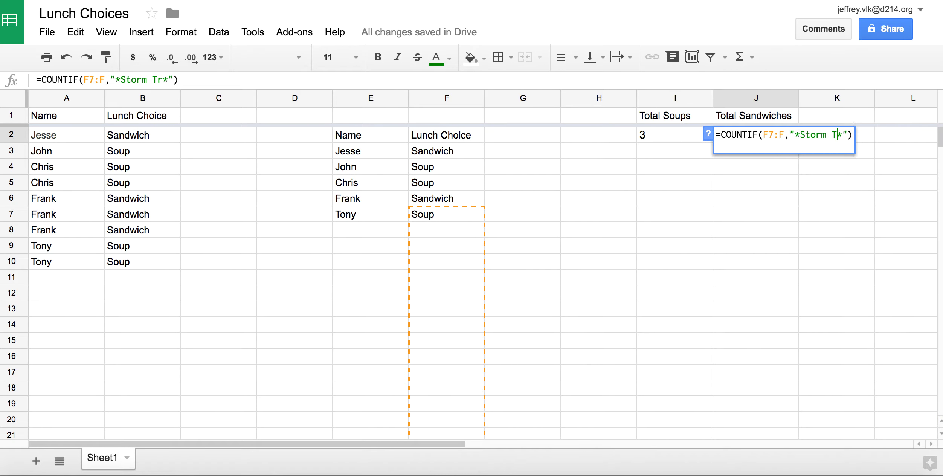
{"action": "key", "text": "BackSpace"}
{"action": "key", "text": "BackSpace"}
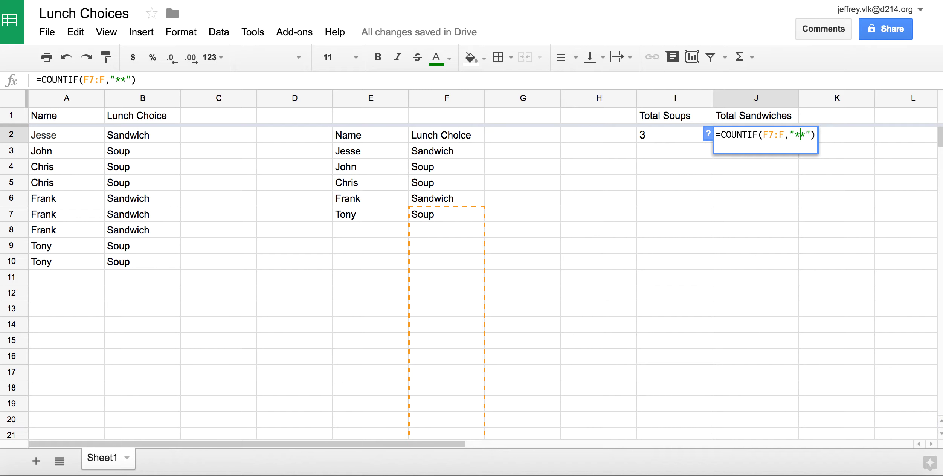
{"action": "type", "text": "sandwich"}
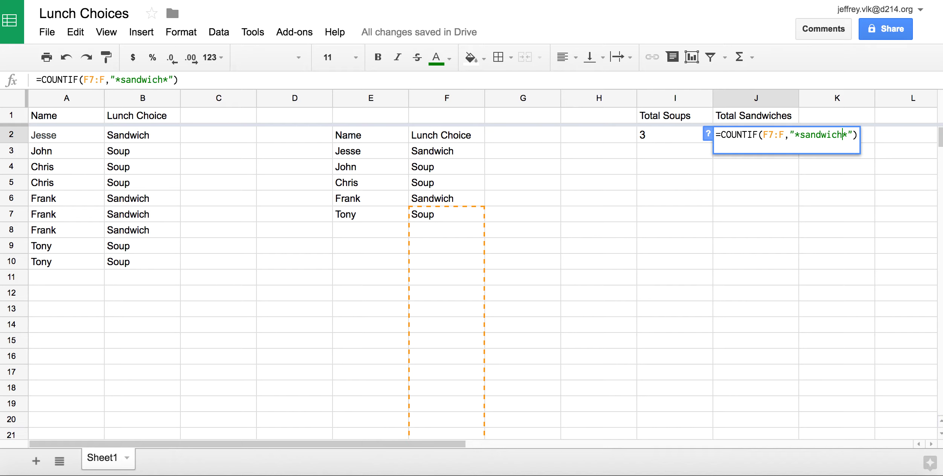
{"action": "left_click", "coordinate": [784, 134]}
{"action": "key", "text": "BackSpace"}
{"action": "key", "text": "BackSpace"}
{"action": "key", "text": "BackSpace"}
{"action": "key", "text": "BackSpace"}
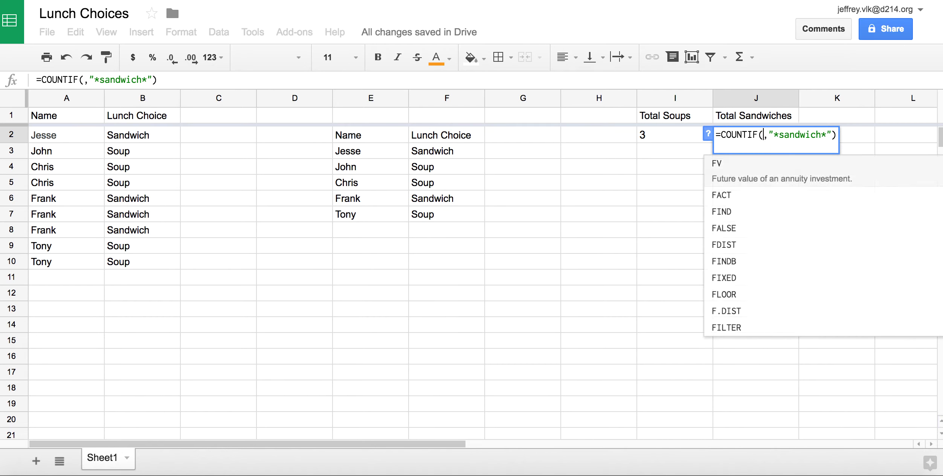
{"action": "type", "text": "e:f"}
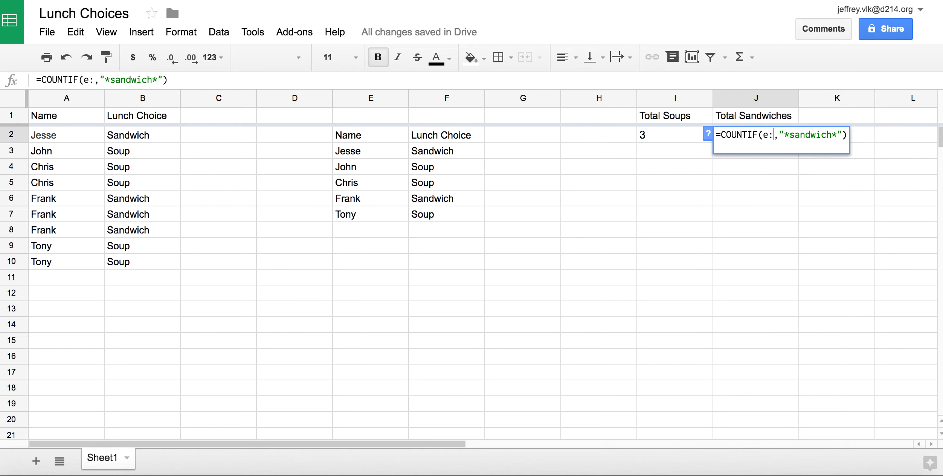
{"action": "left_click", "coordinate": [765, 186]}
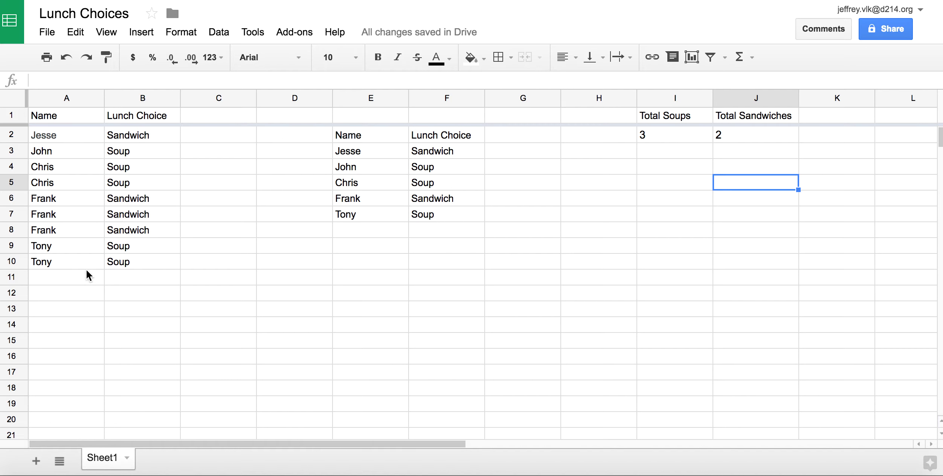
- Add a new lunch order in row 11: a name with the choice Soup
{"action": "left_click", "coordinate": [78, 277]}
{"action": "type", "text": "Dona"}
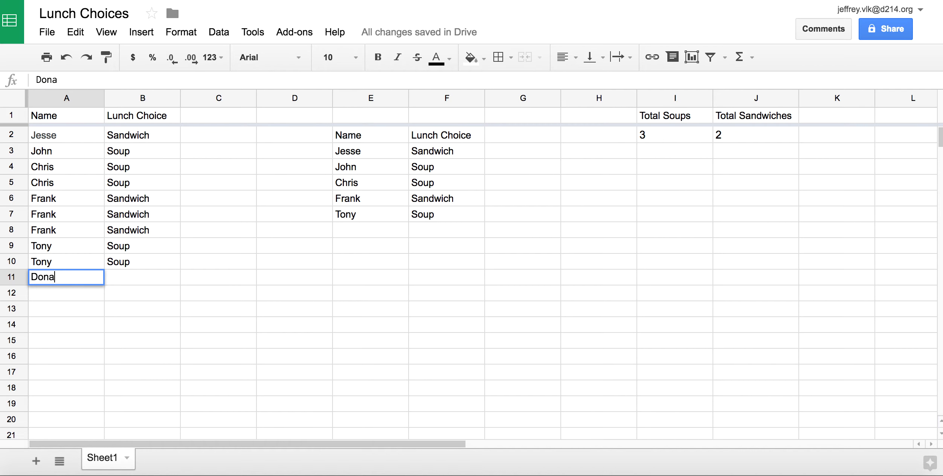
{"action": "key", "text": "BackSpace"}
{"action": "type", "text": "na"}
{"action": "left_click", "coordinate": [128, 274]}
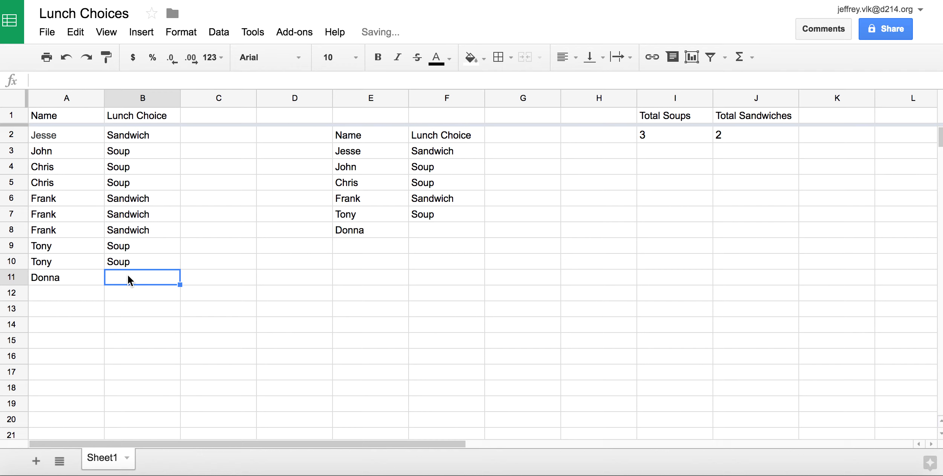
{"action": "type", "text": "Soup"}
{"action": "key", "text": "Return"}
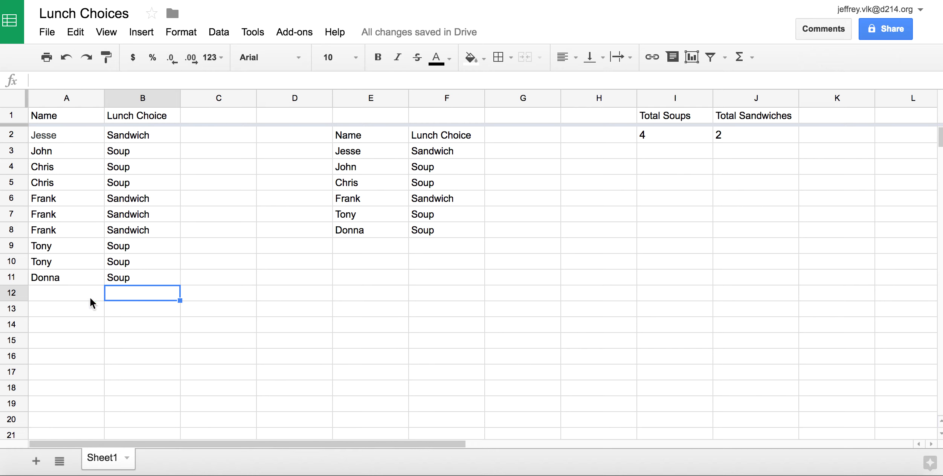
- Add a row 12 order: a name with the choice Sandwich
{"action": "left_click", "coordinate": [66, 300]}
{"action": "type", "text": "Heather"}
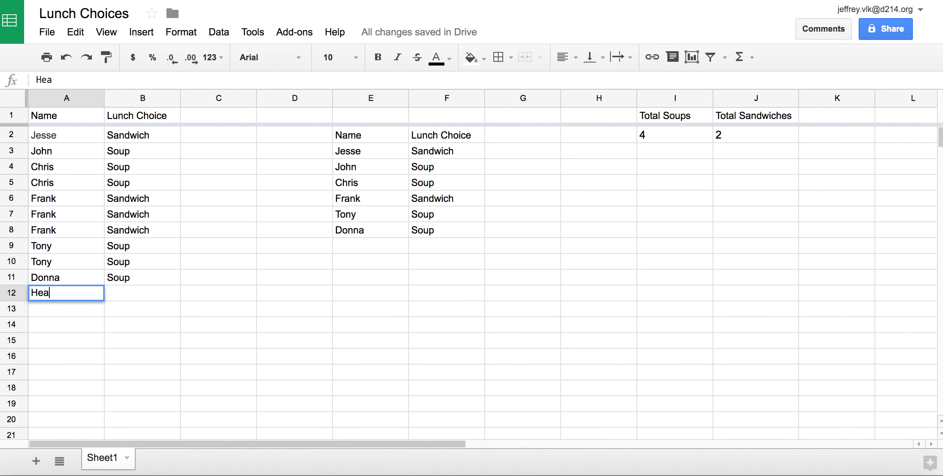
{"action": "left_click", "coordinate": [123, 295]}
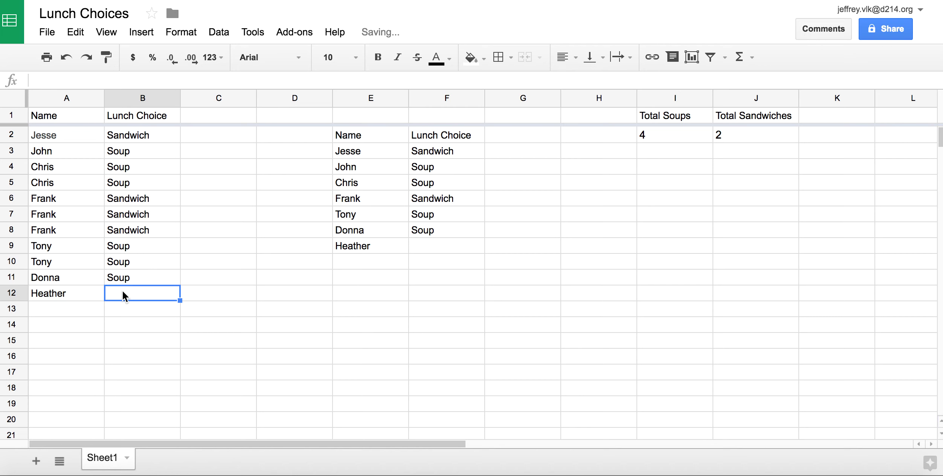
{"action": "type", "text": "Sandwish"}
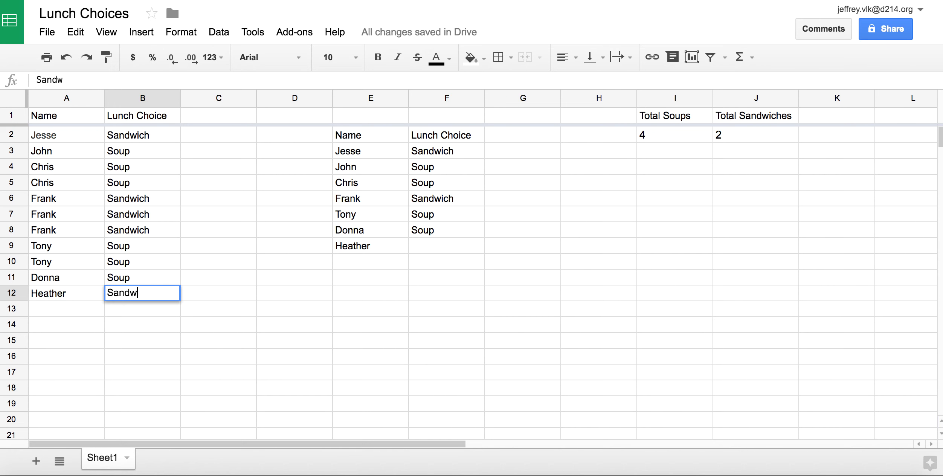
{"action": "key", "text": "BackSpace"}
{"action": "key", "text": "BackSpace"}
{"action": "type", "text": "ch"}
{"action": "key", "text": "Return"}
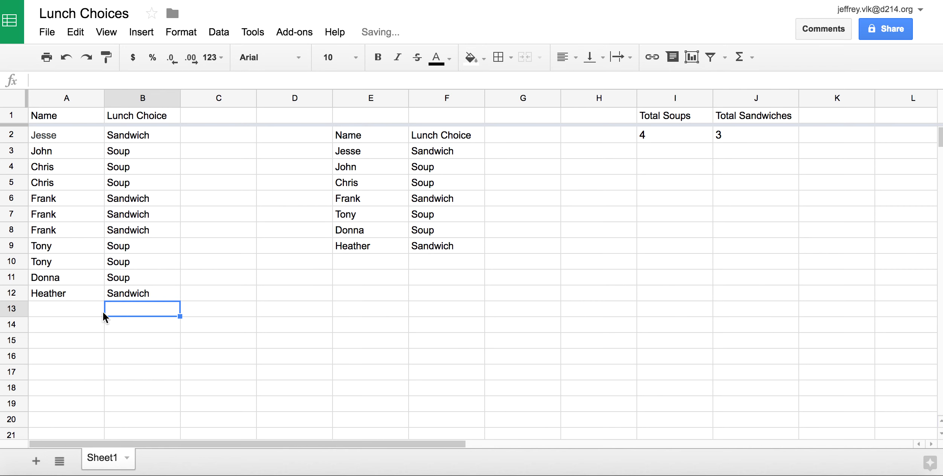
- Add a row 13 order: a name with Soup, bringing totals to 5 soups and 3 sandwiches
{"action": "left_click", "coordinate": [54, 312]}
{"action": "double_click", "coordinate": [54, 312]}
{"action": "type", "text": "Beth"}
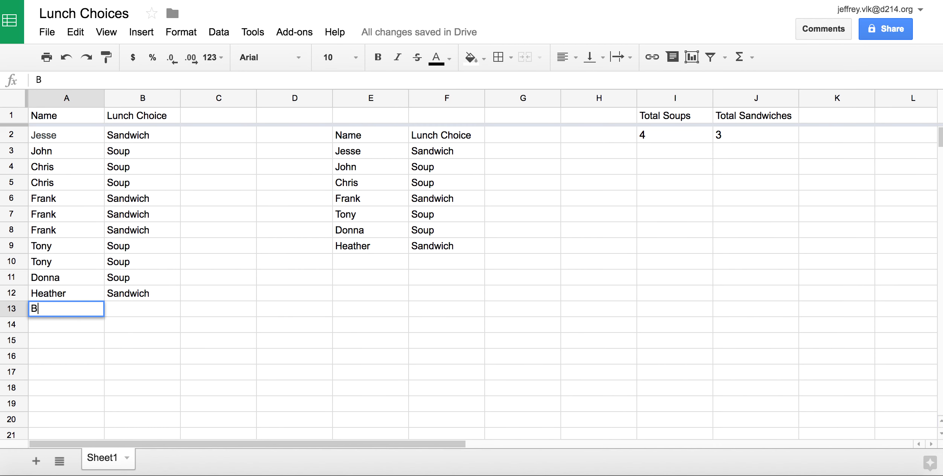
{"action": "left_click", "coordinate": [137, 309]}
{"action": "type", "text": "Soup"}
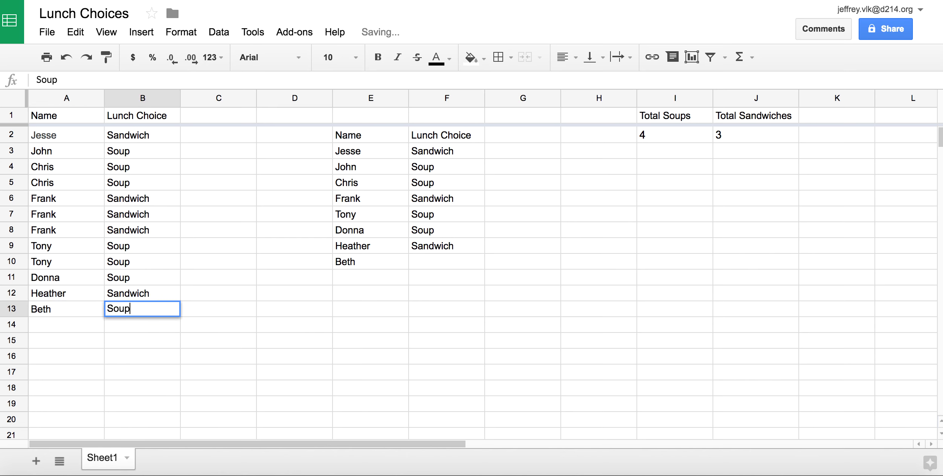
{"action": "key", "text": "Return"}
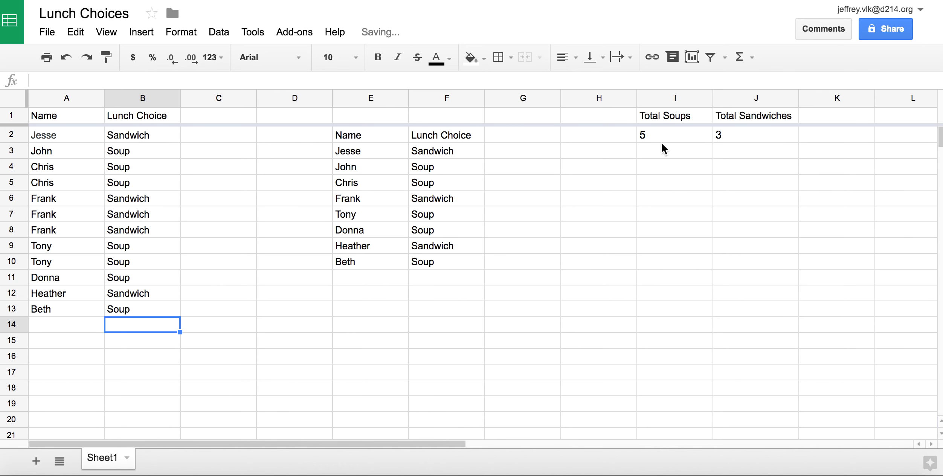